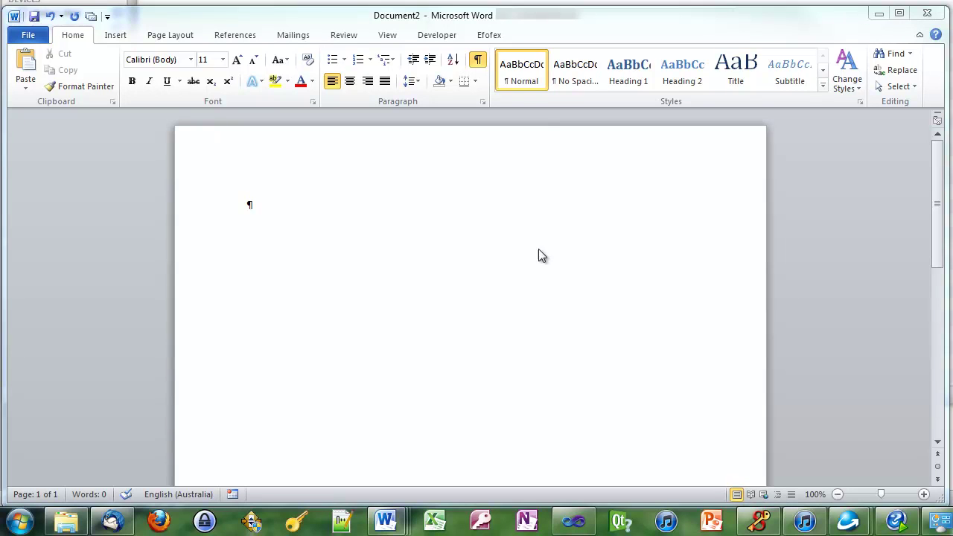
Insert a floating FX Graph plotting y = x² on a −10 to 10 grid into the document
left_click(486, 38)
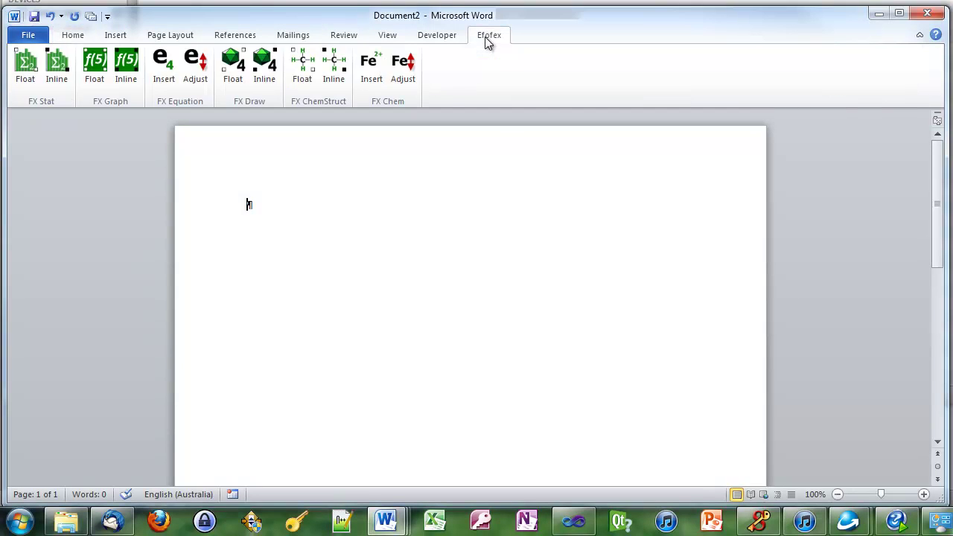
left_click(93, 78)
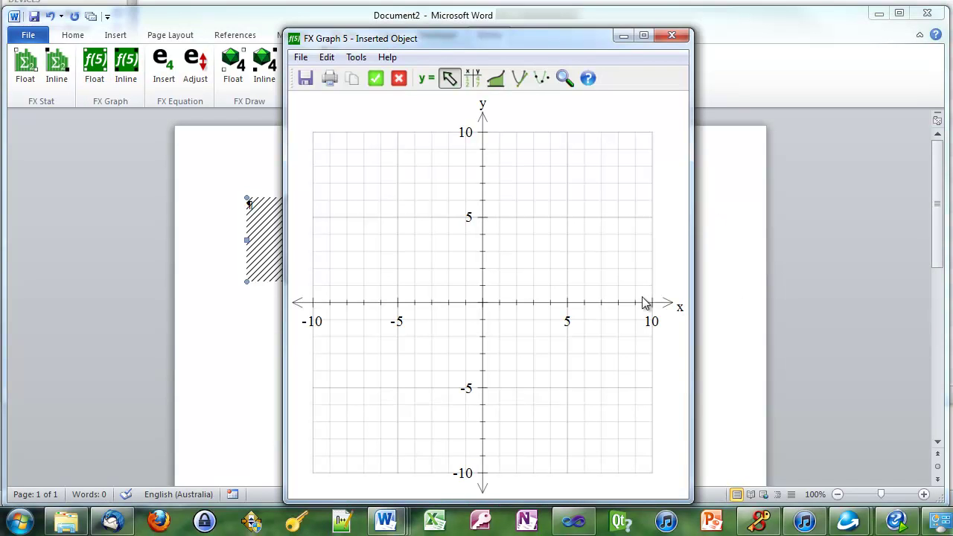
left_click(426, 78)
type("x")
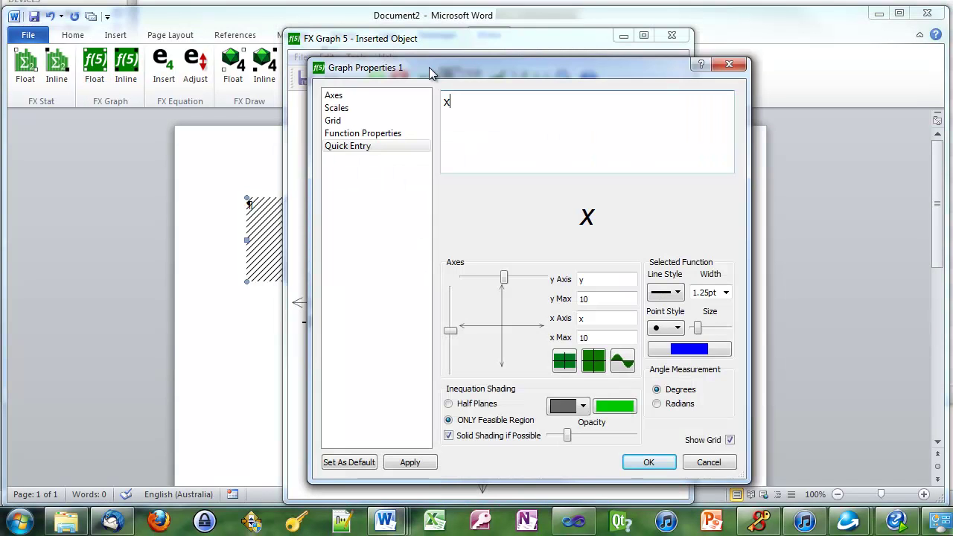
type("2")
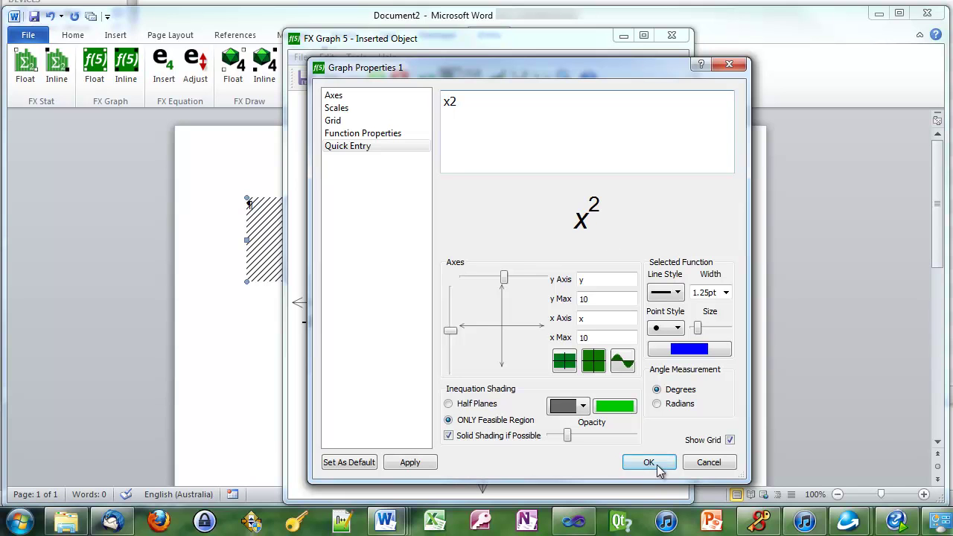
left_click(657, 463)
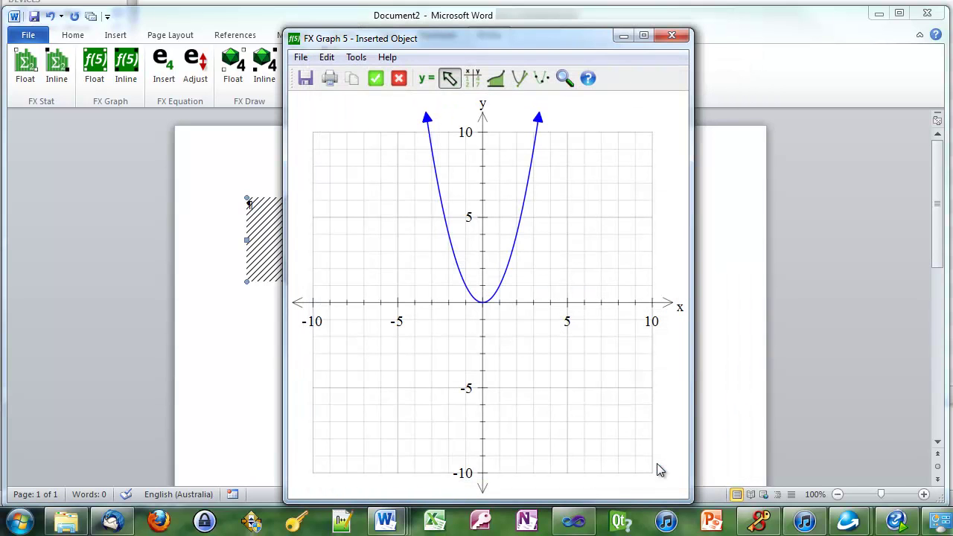
left_click(375, 80)
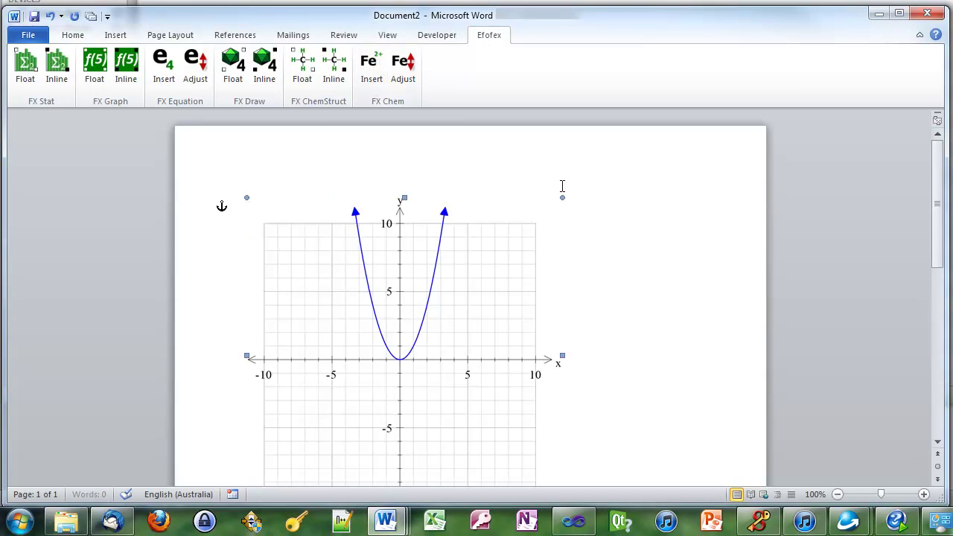
Reopen the parabola graph and shade the area under it from x = -2.5 to 2.5 with Integral Mode
left_click(592, 320)
double_click(410, 352)
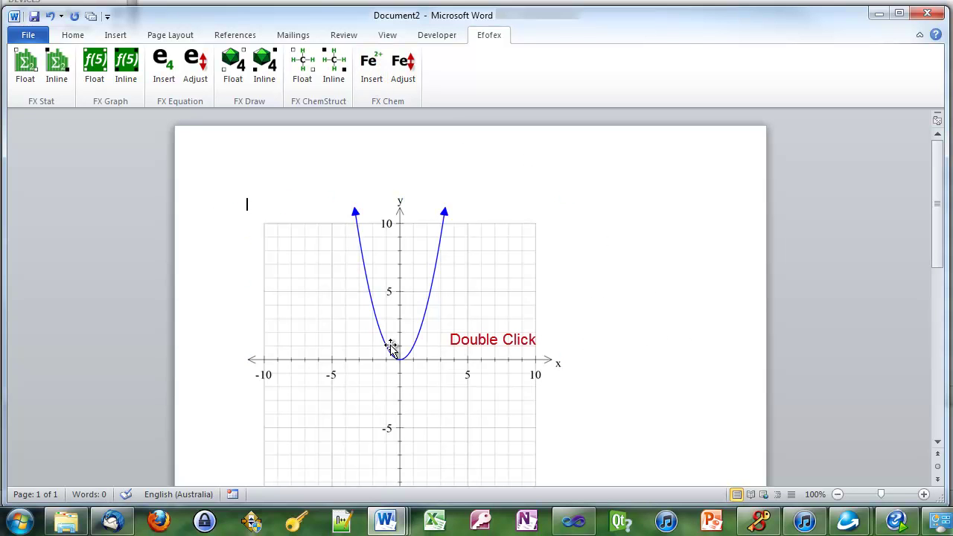
double_click(395, 325)
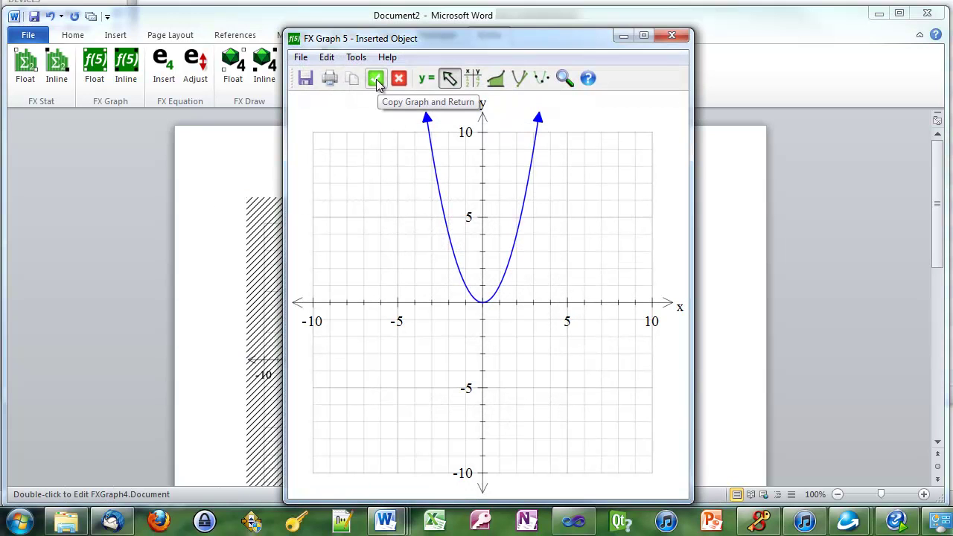
left_click(492, 87)
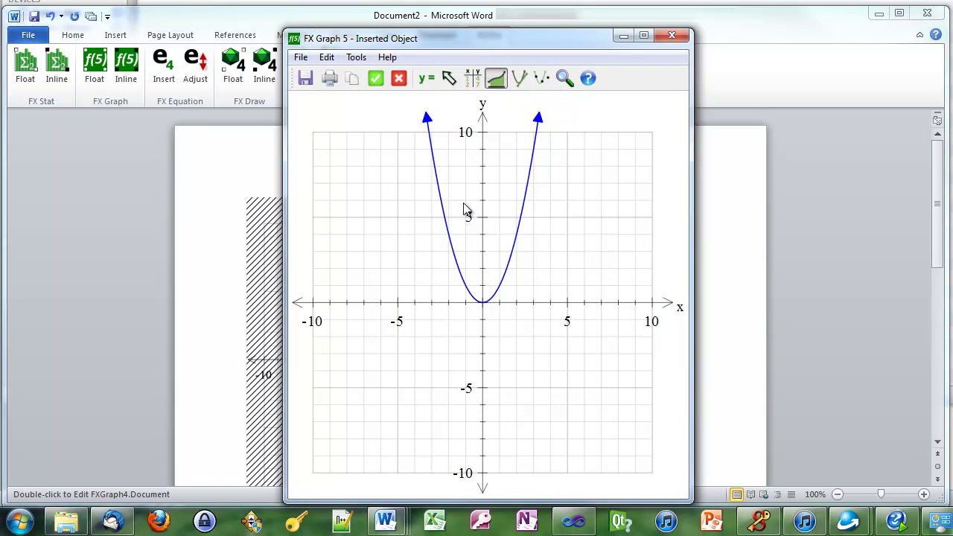
left_click_drag(442, 222, 525, 246)
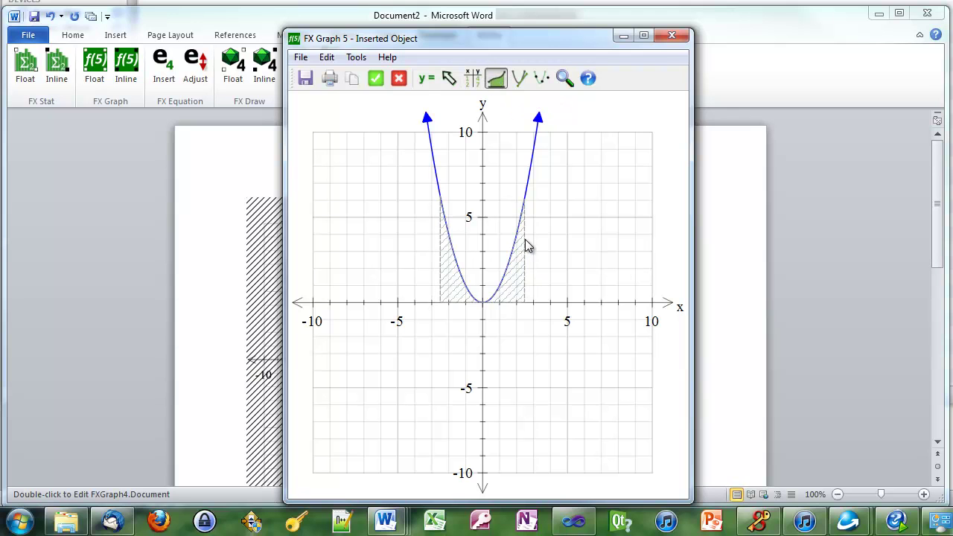
left_click(375, 78)
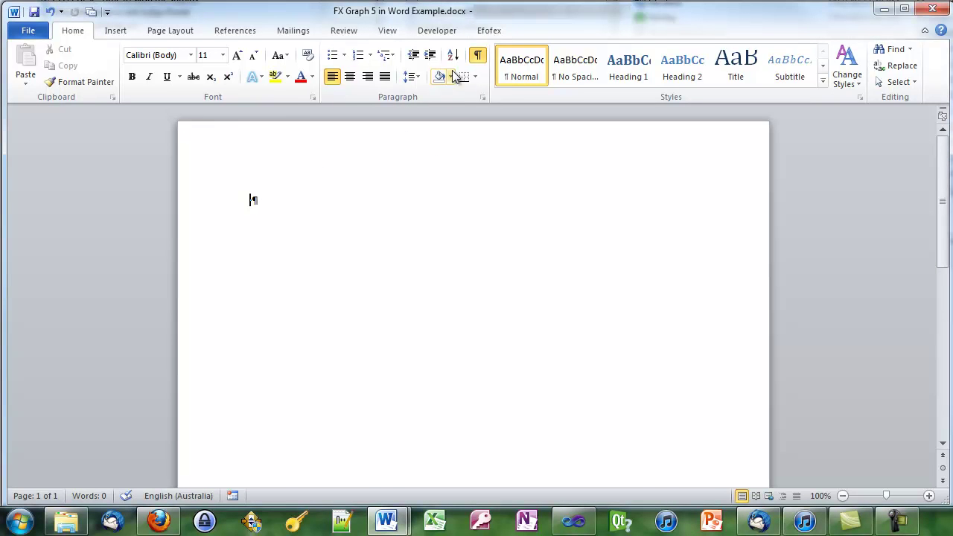
Check the Efofex tab, return to Home, and launch FX Graph 5 from the Start menu
left_click(492, 34)
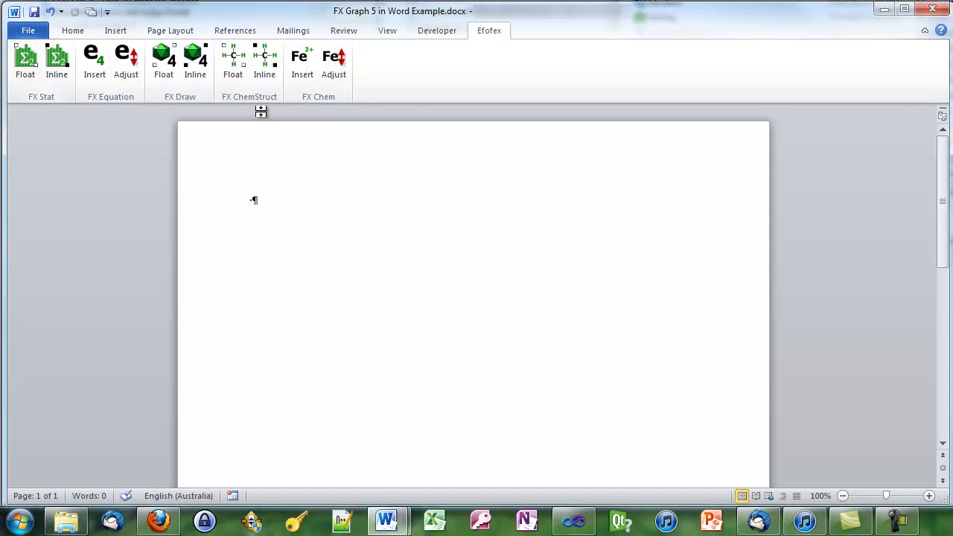
left_click(67, 35)
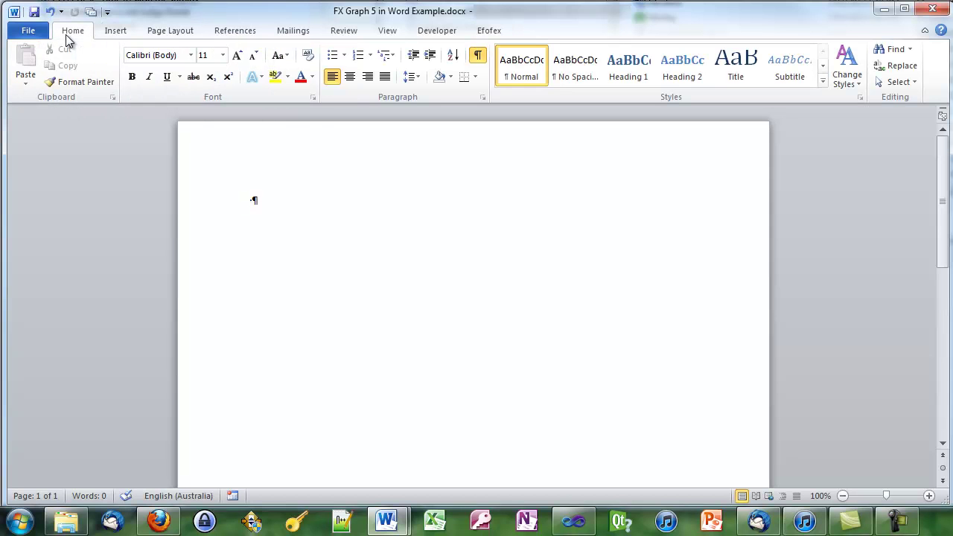
left_click(19, 524)
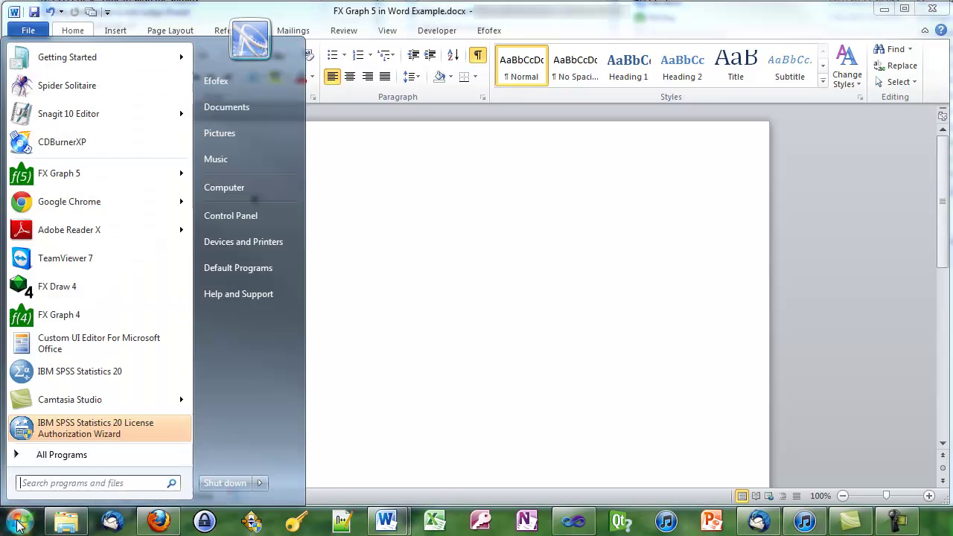
left_click(59, 177)
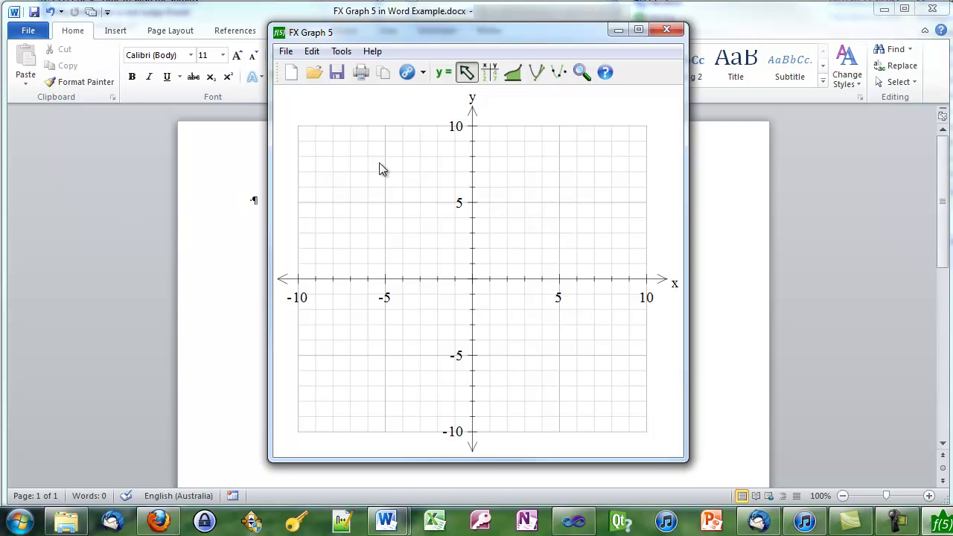
Link the graph file to 'FX Graph 5 in Word Example.docx' with Connect with Word Document
left_click(423, 72)
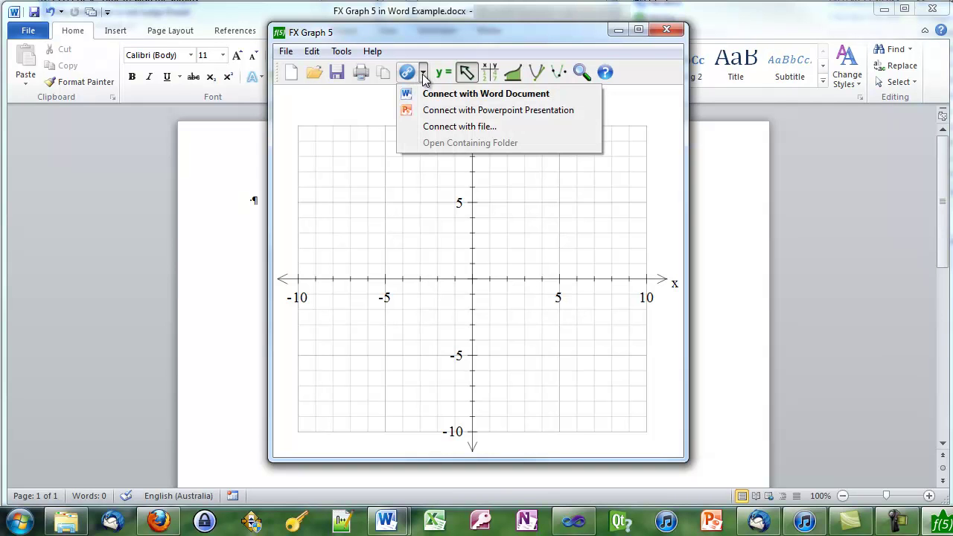
left_click(333, 104)
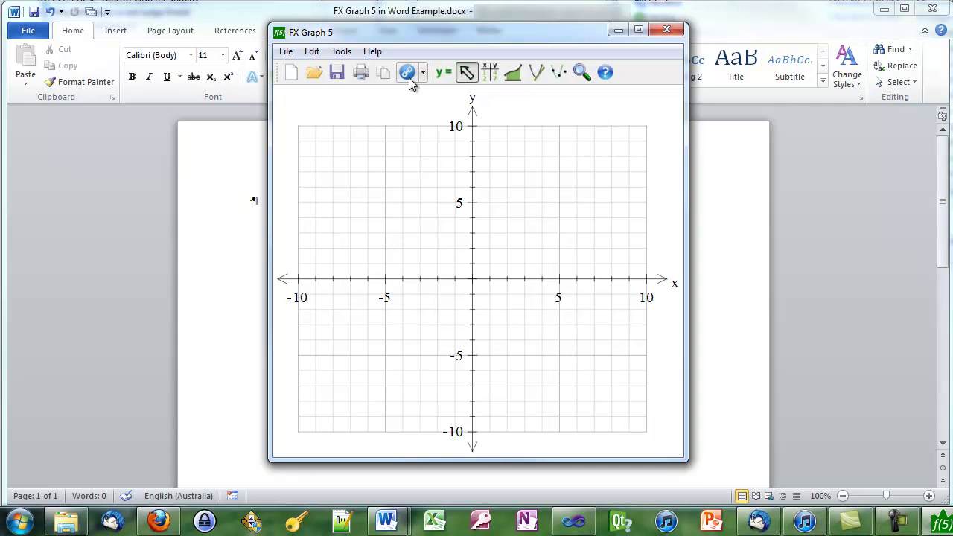
left_click(406, 72)
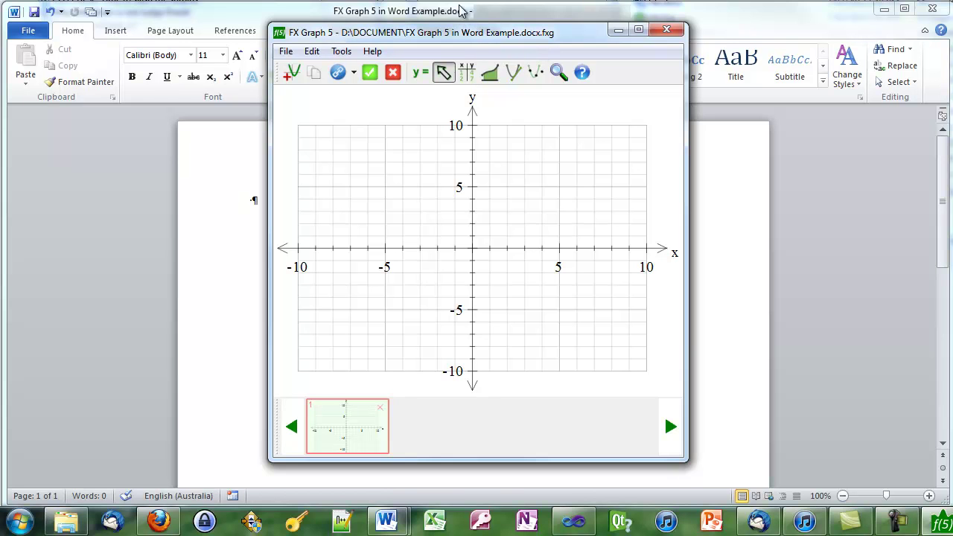
Plot y = x² and shade the area under it from about -2.9 to 2.6
type("x2")
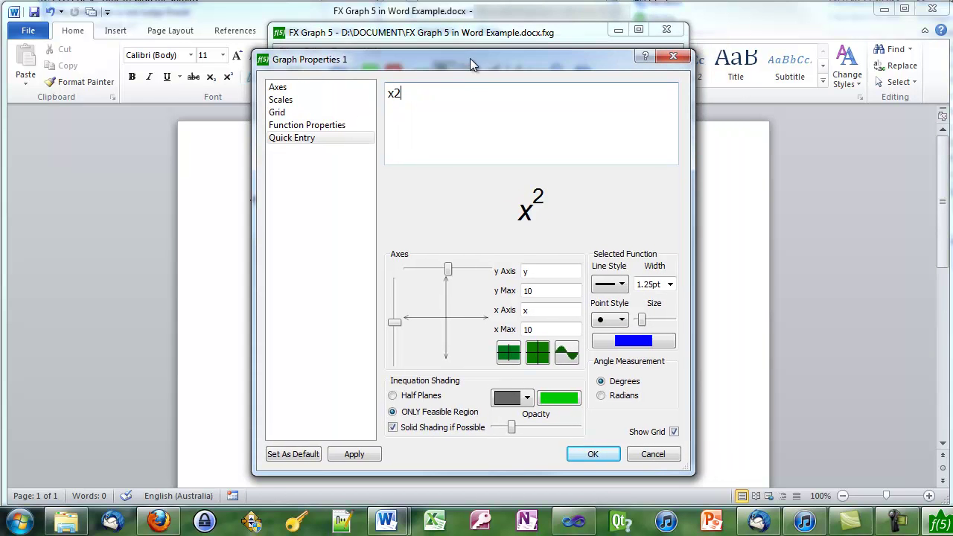
left_click(592, 454)
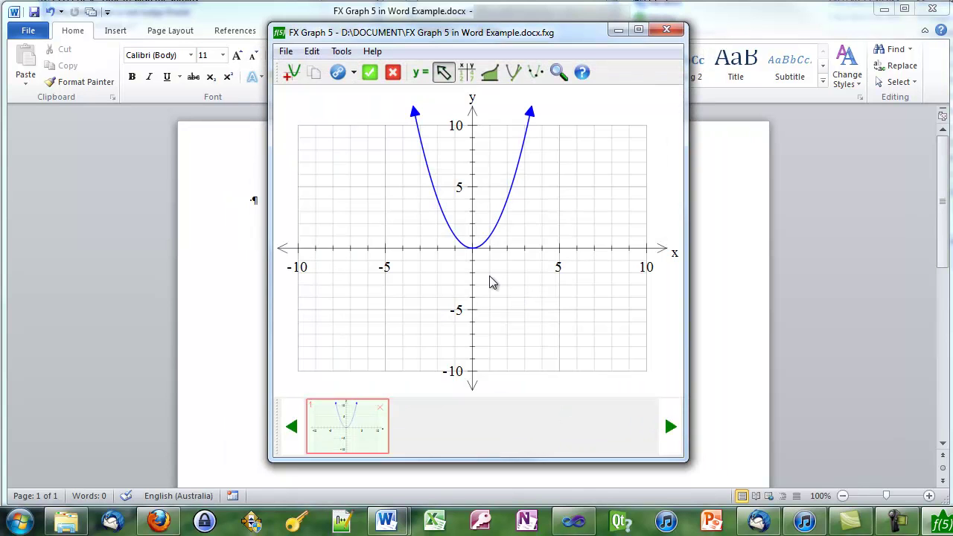
left_click(489, 73)
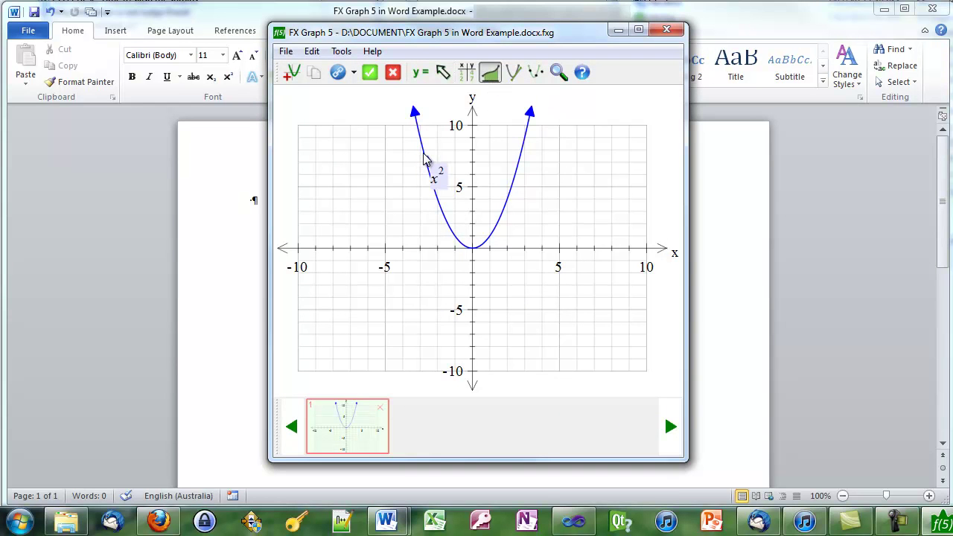
left_click_drag(424, 158, 520, 192)
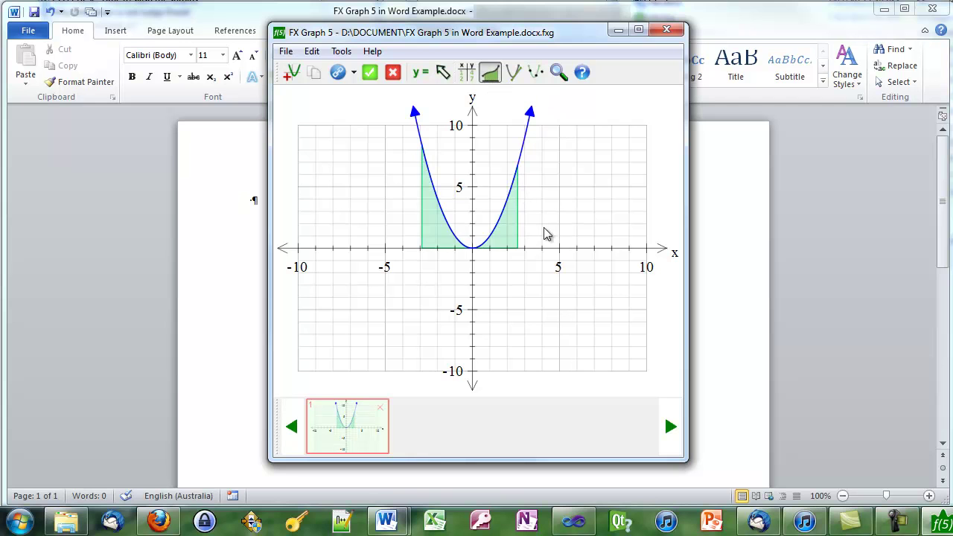
Annotate the shaded area with its integral value 13.988333 and insert the graph into Word
right_click(452, 233)
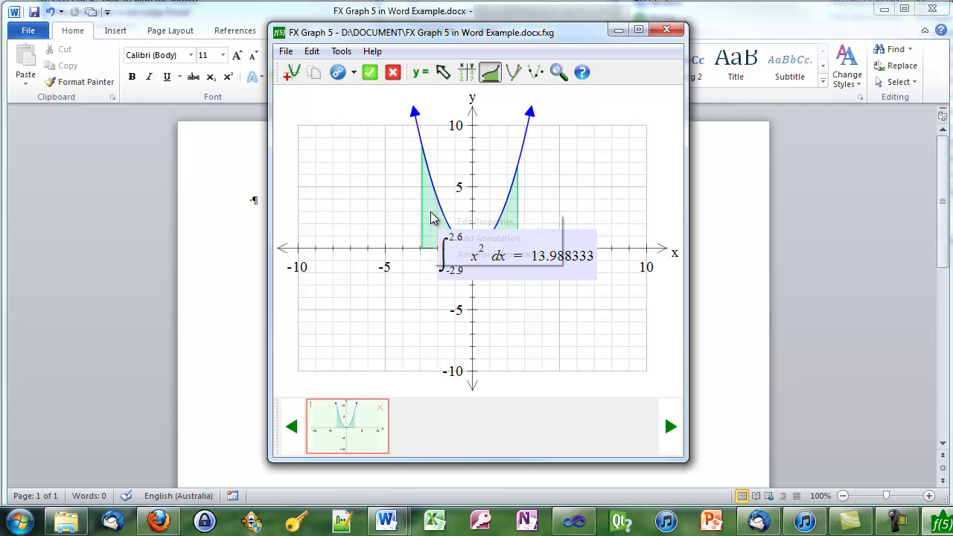
left_click(458, 238)
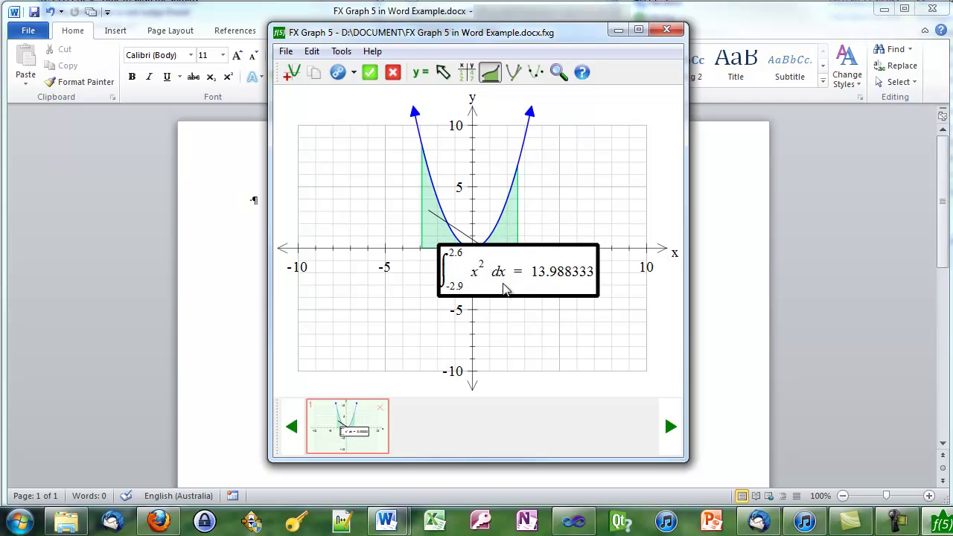
left_click(551, 221)
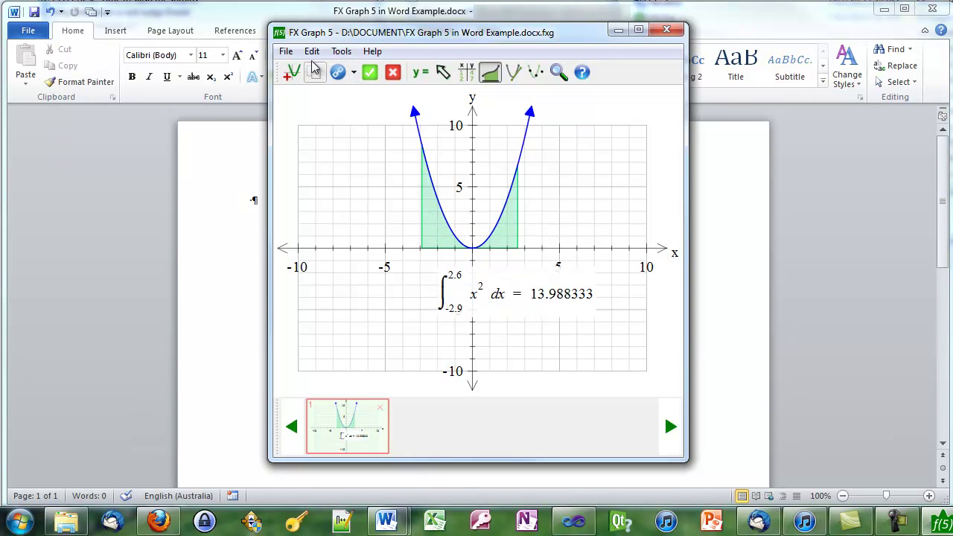
left_click(370, 72)
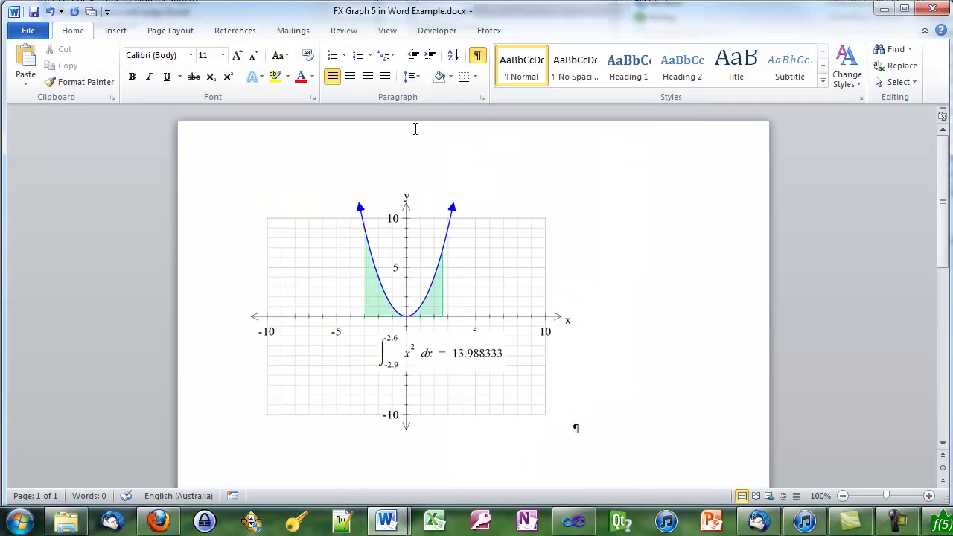
Add a new graph page plotting y = x³ and insert it beneath the shaded parabola
left_click(939, 525)
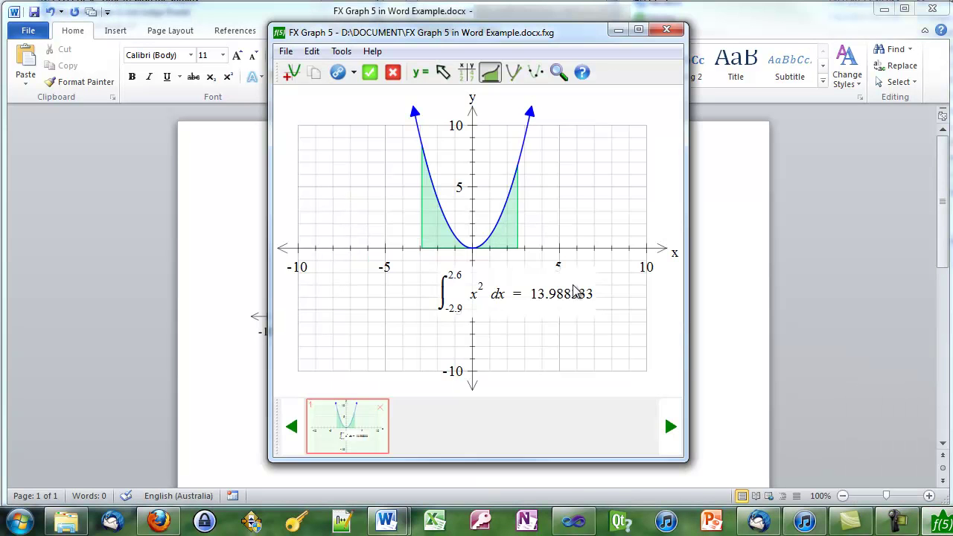
left_click(292, 75)
double_click(427, 223)
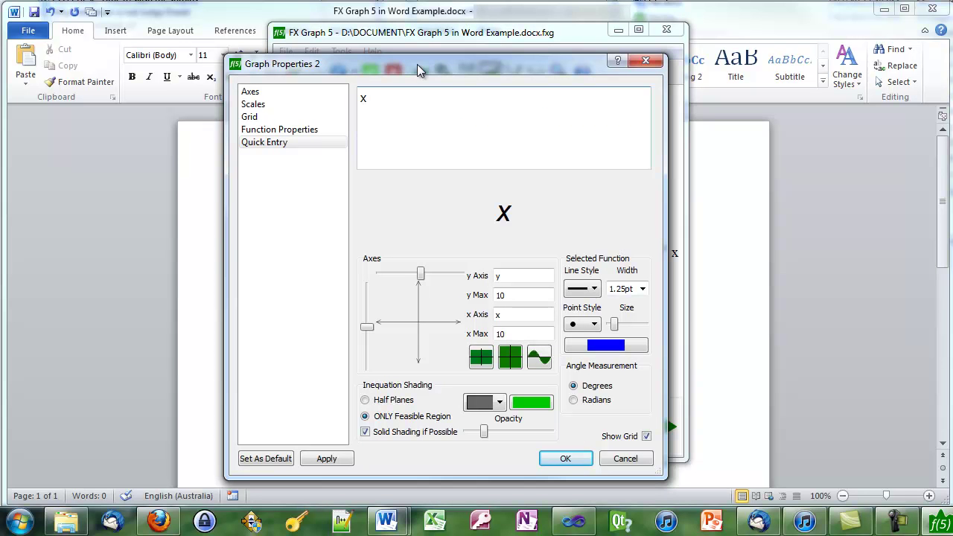
type("3")
left_click(574, 464)
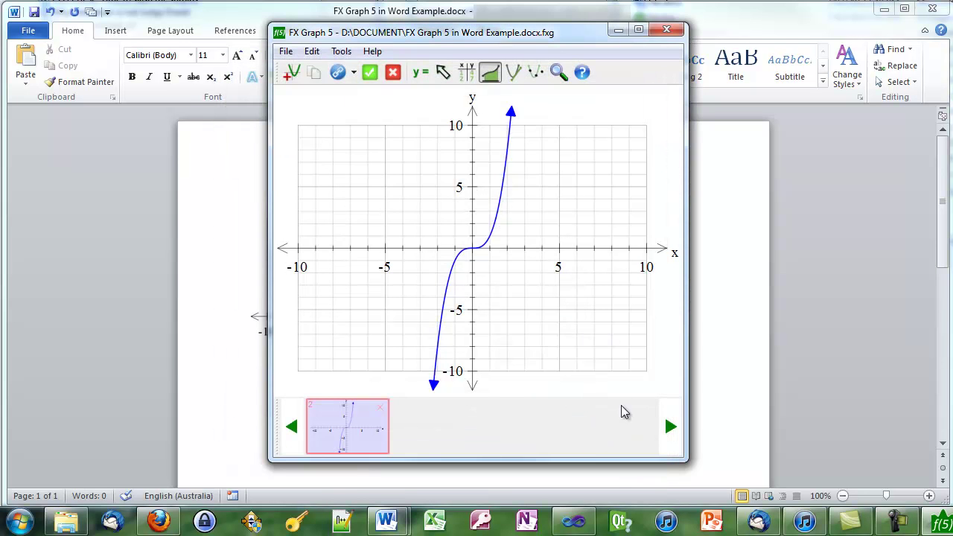
left_click(371, 76)
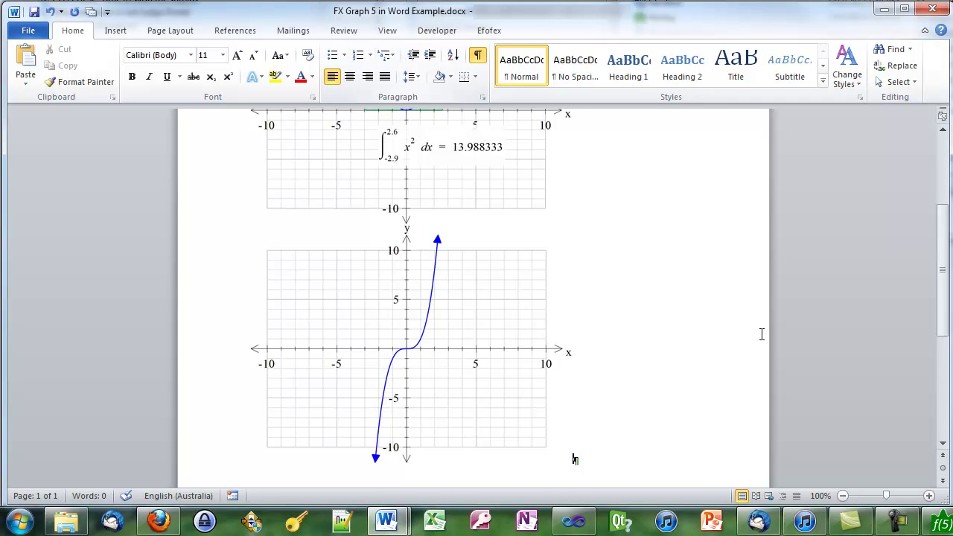
left_click(936, 527)
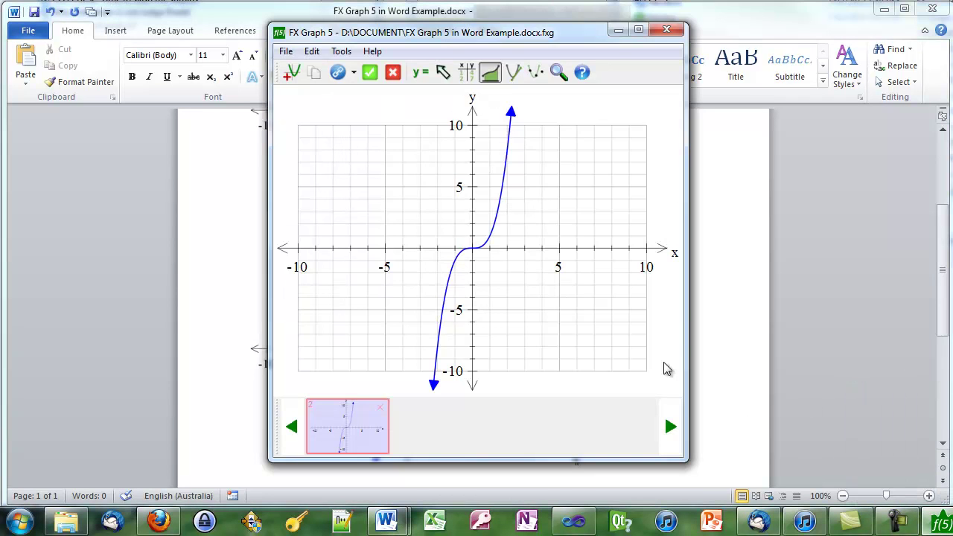
Add a new graph page with trig axes running from 0° to 360°
left_click(291, 72)
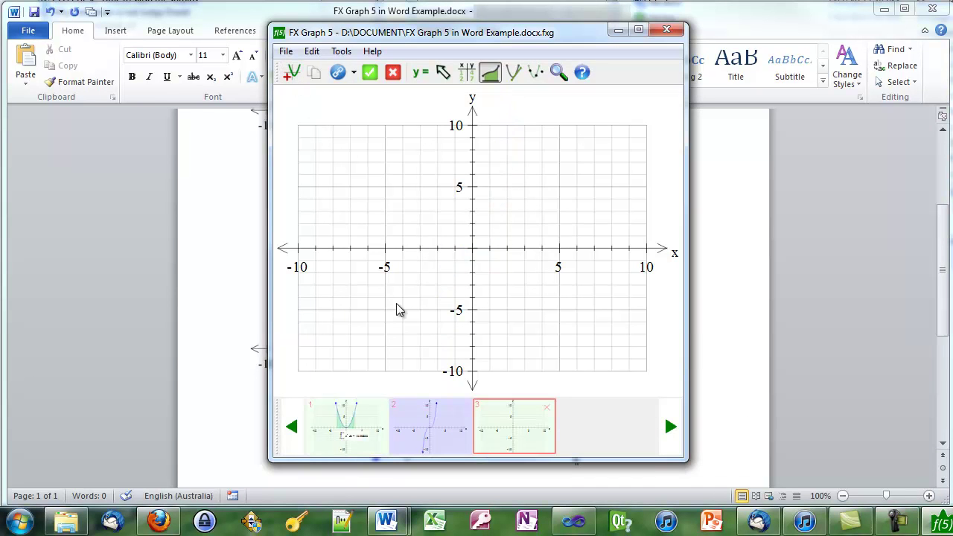
double_click(397, 304)
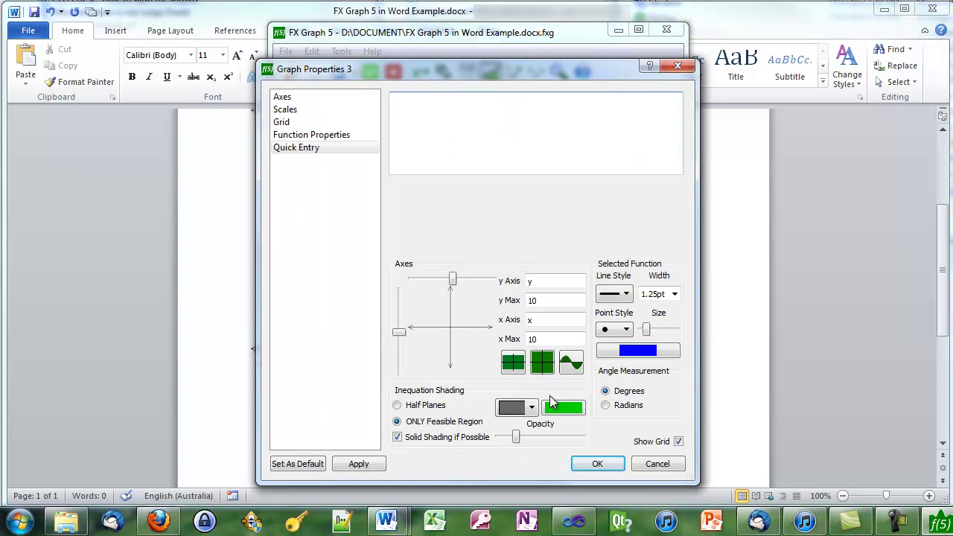
left_click(571, 362)
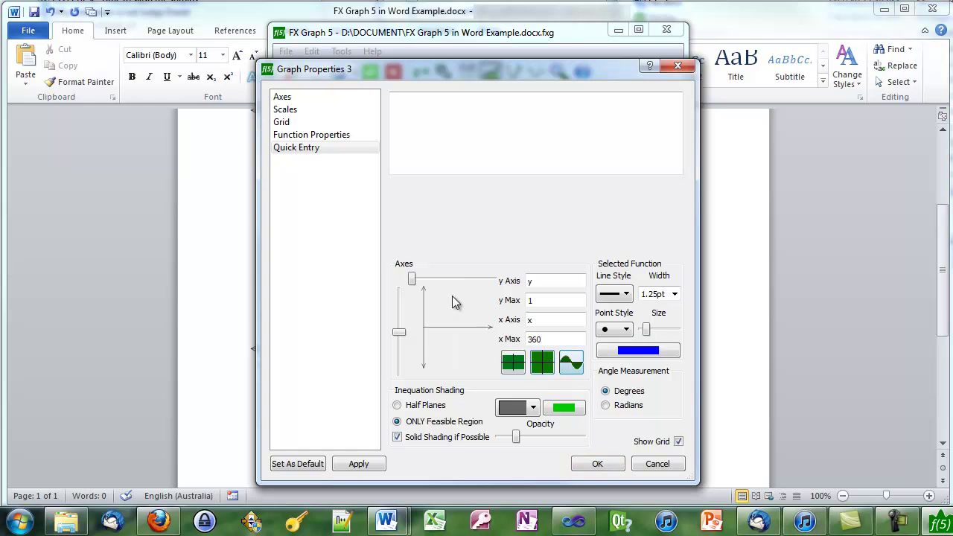
Plot y = sin x, make the graph wider and shorter, and insert it into Word
left_click(404, 103)
type("s")
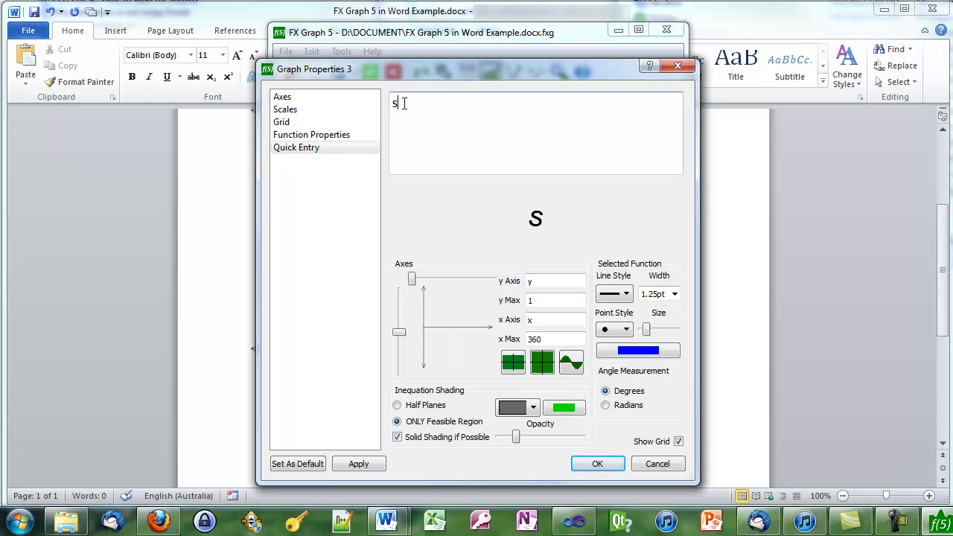
type("in x")
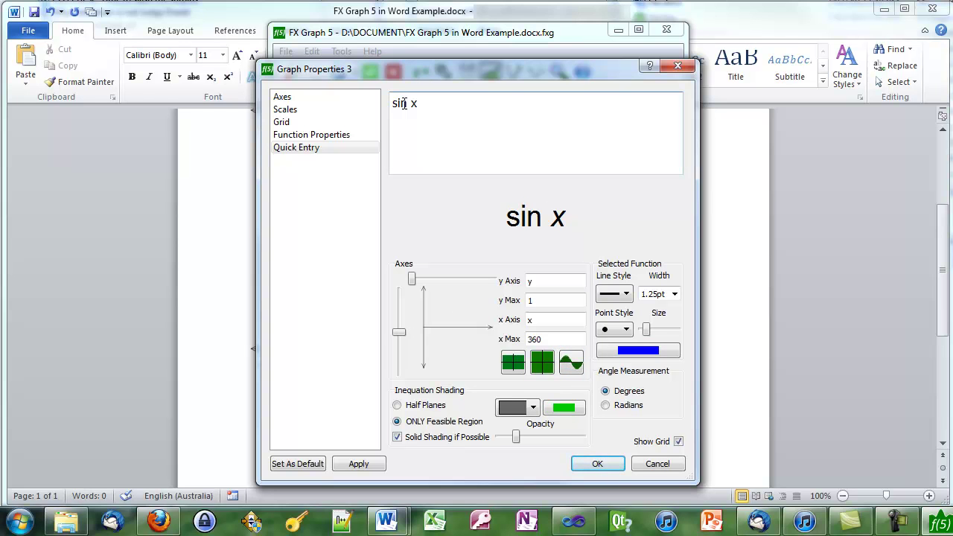
left_click(597, 462)
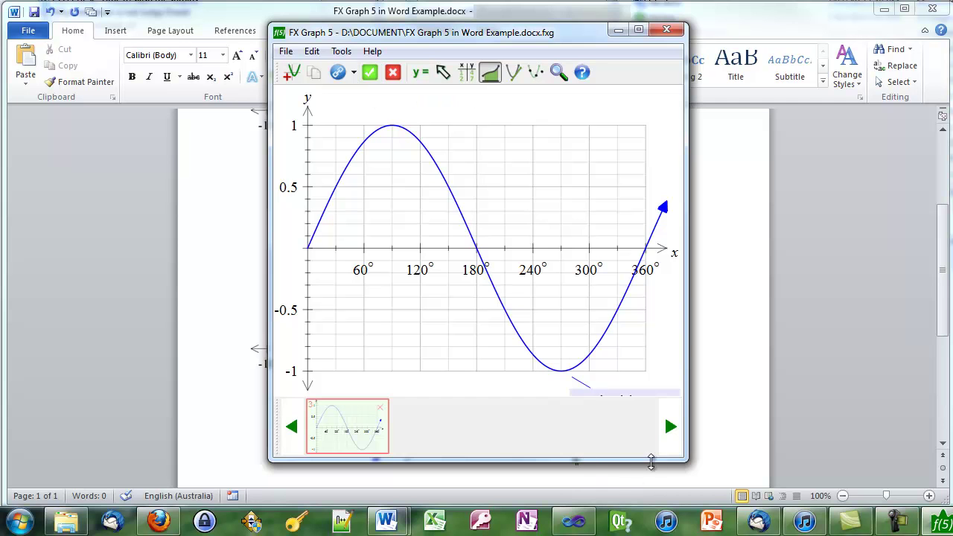
left_click_drag(683, 459, 733, 346)
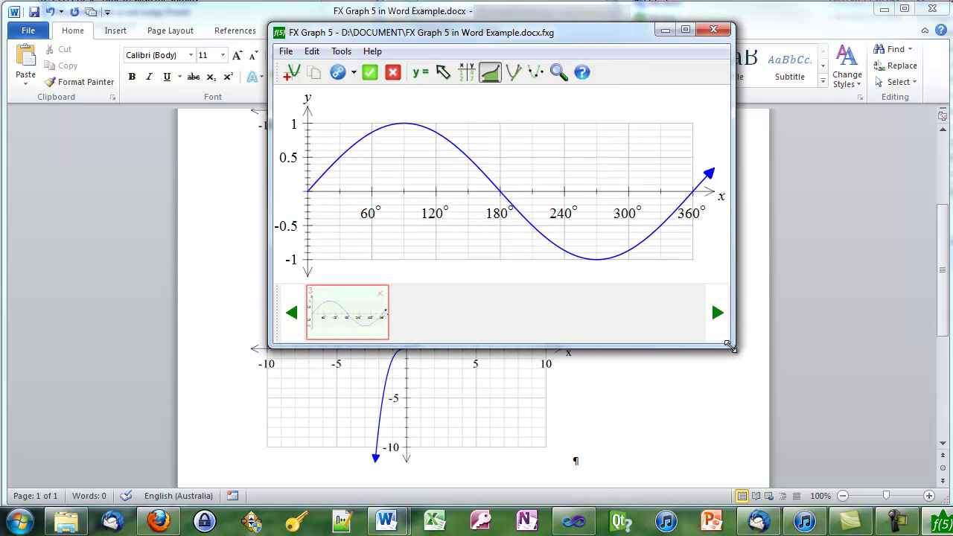
left_click(370, 73)
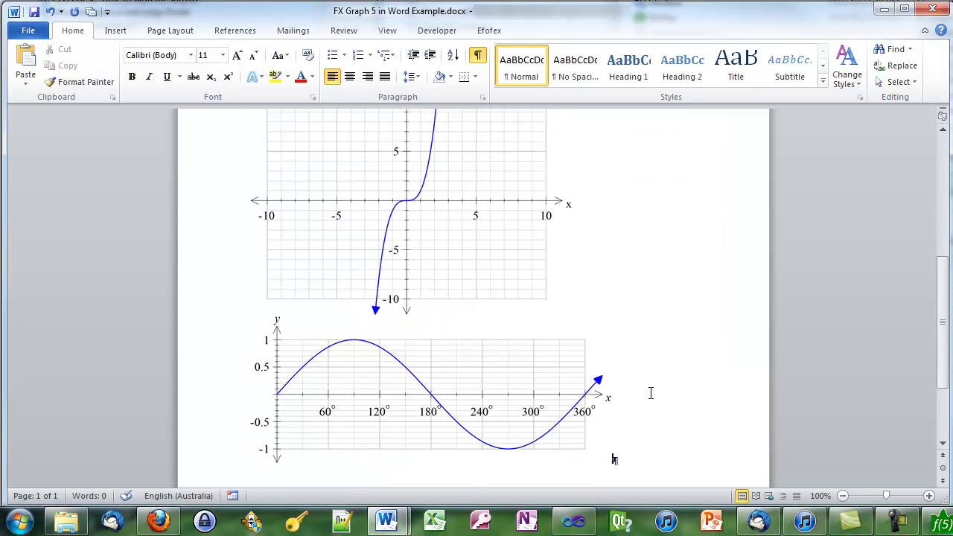
scroll(649, 392, "up", 5)
scroll(650, 393, "up", 2)
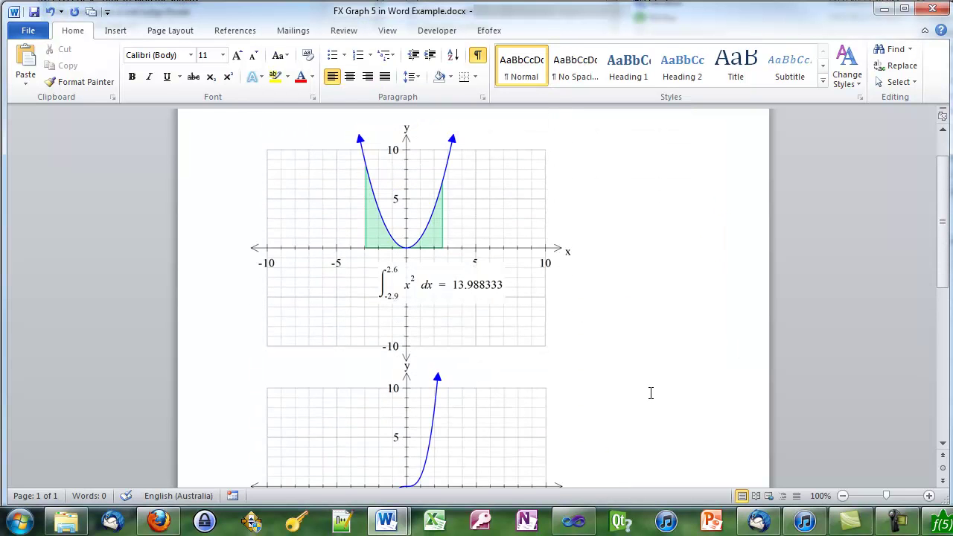
left_click(390, 235)
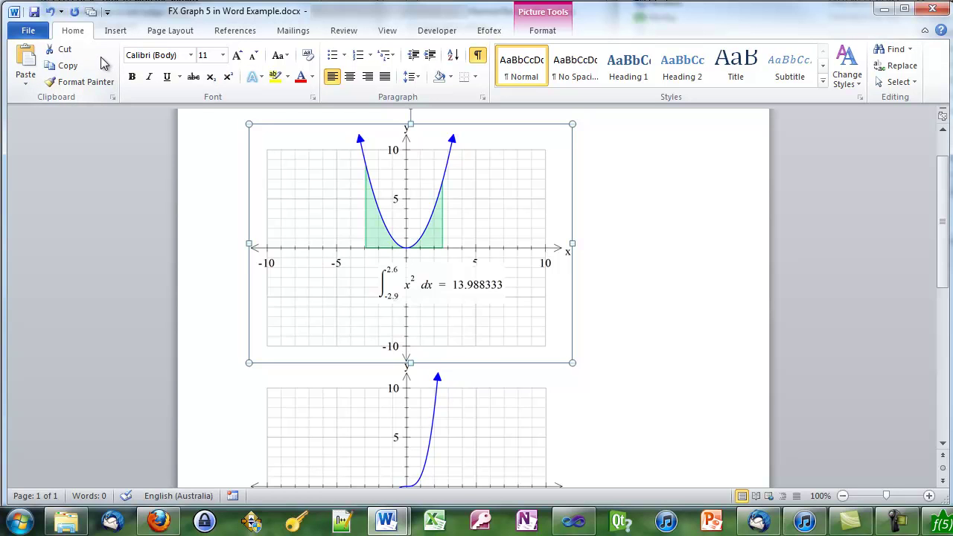
left_click(66, 71)
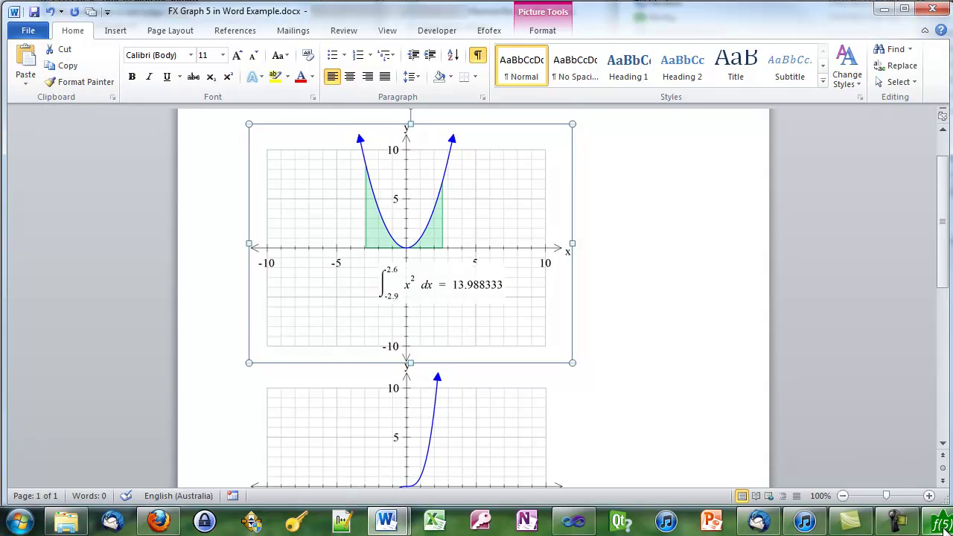
mouse_move(942, 526)
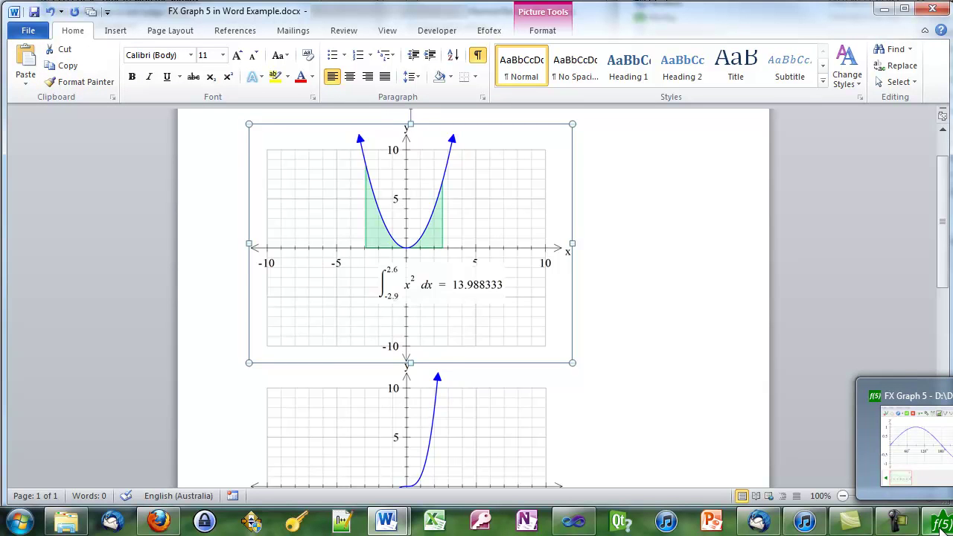
left_click(942, 523)
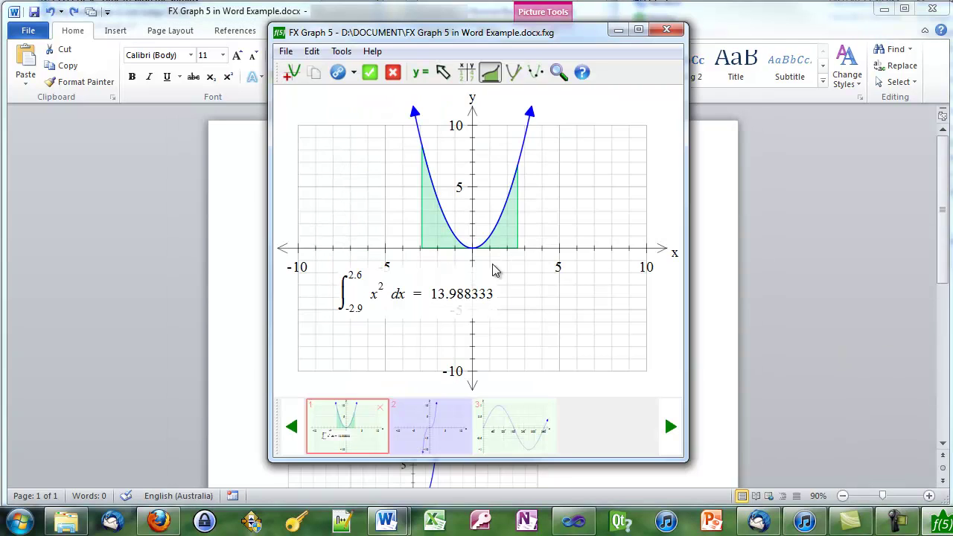
left_click(371, 78)
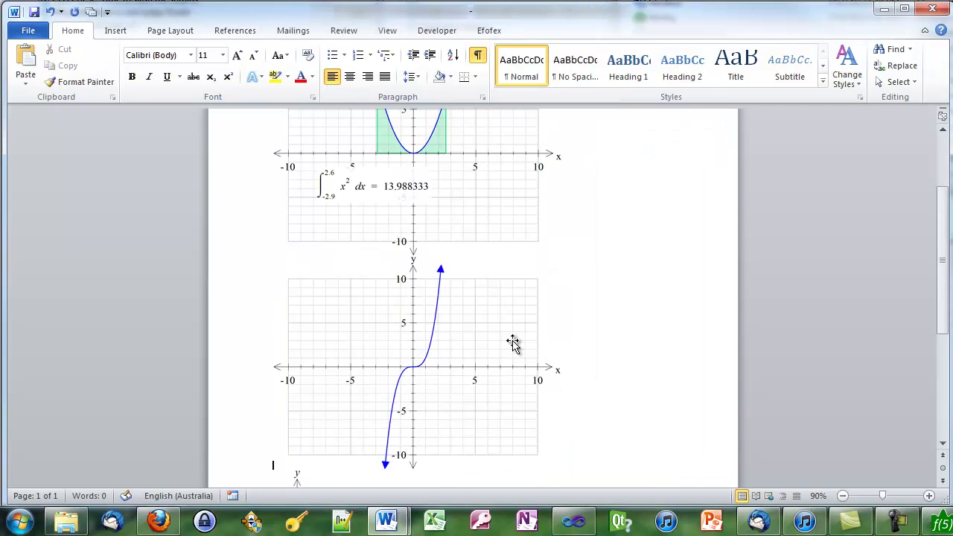
Select and copy the cubic graph in Word and bring it into FX Graph 5
scroll(516, 358, "down", 5)
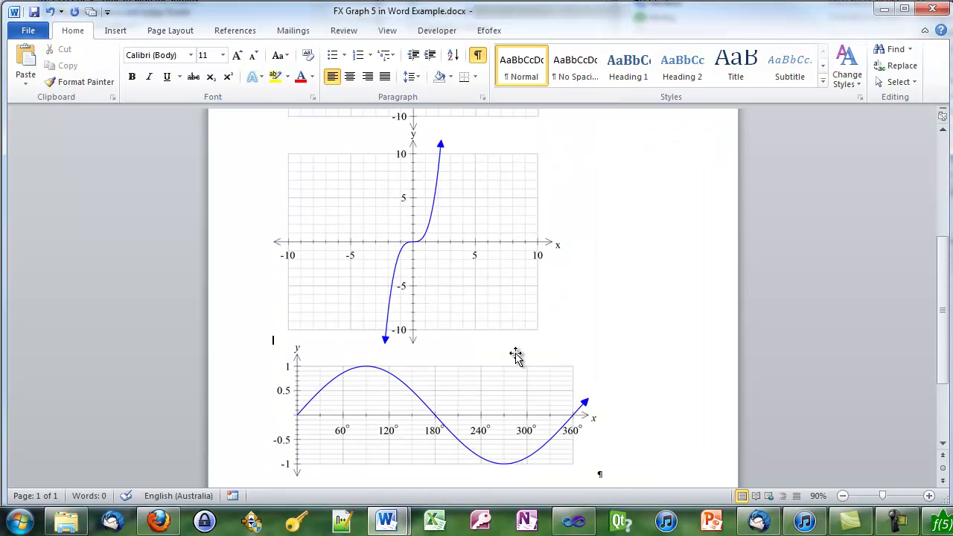
left_click(434, 253)
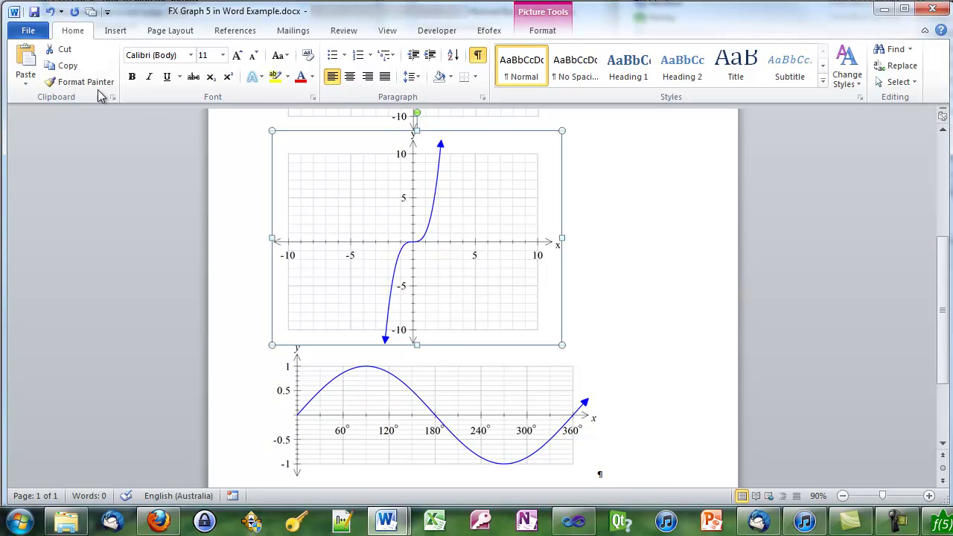
left_click(63, 65)
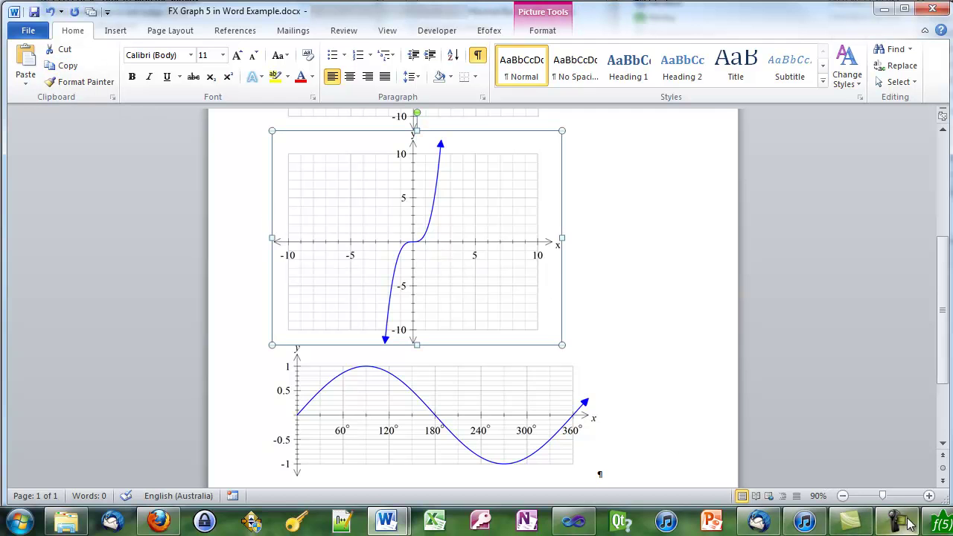
left_click(935, 522)
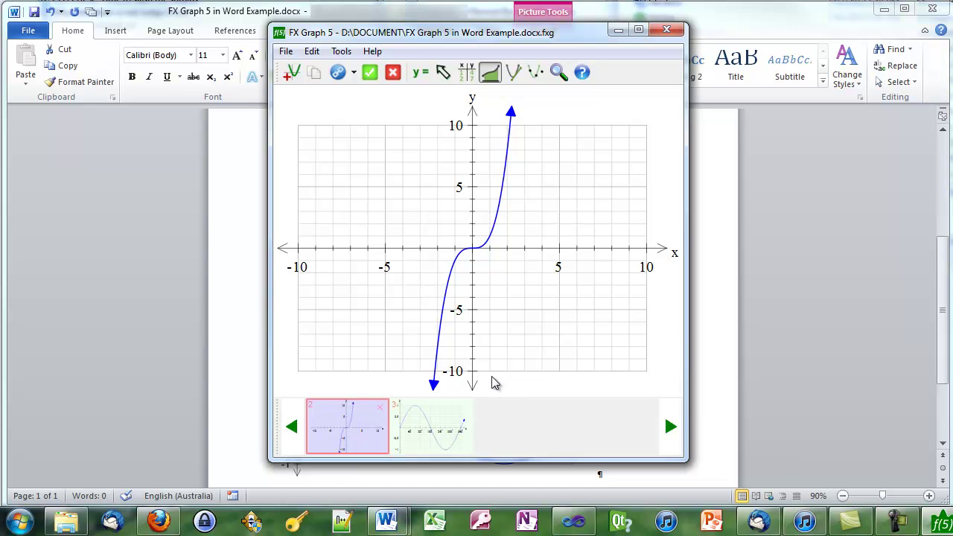
Change the x³ curve colour to red and send the updated graph back to Word
double_click(400, 192)
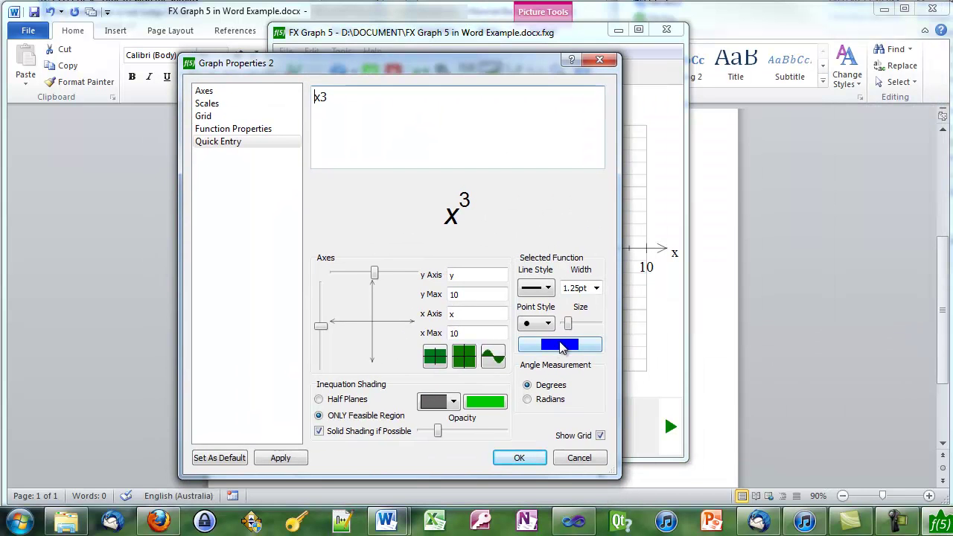
left_click(562, 345)
left_click(248, 224)
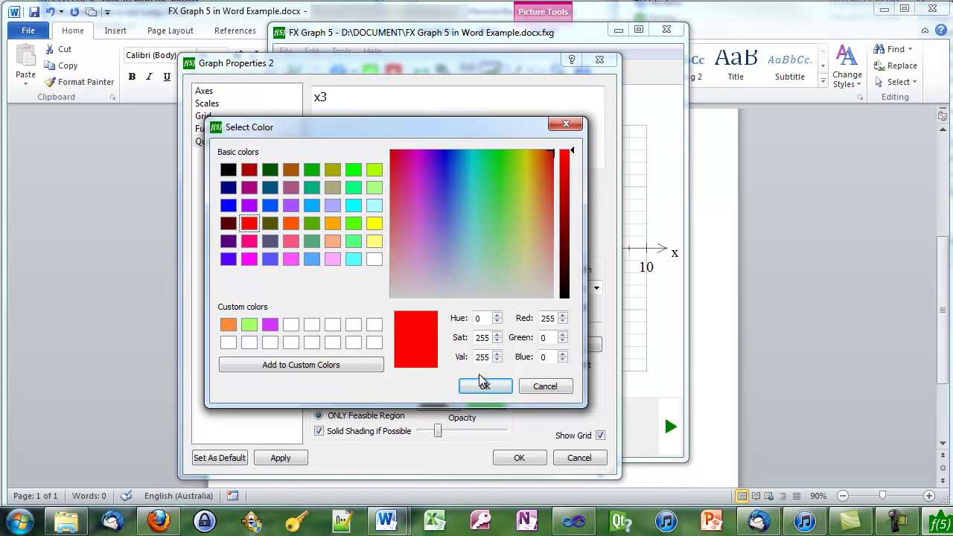
left_click(484, 385)
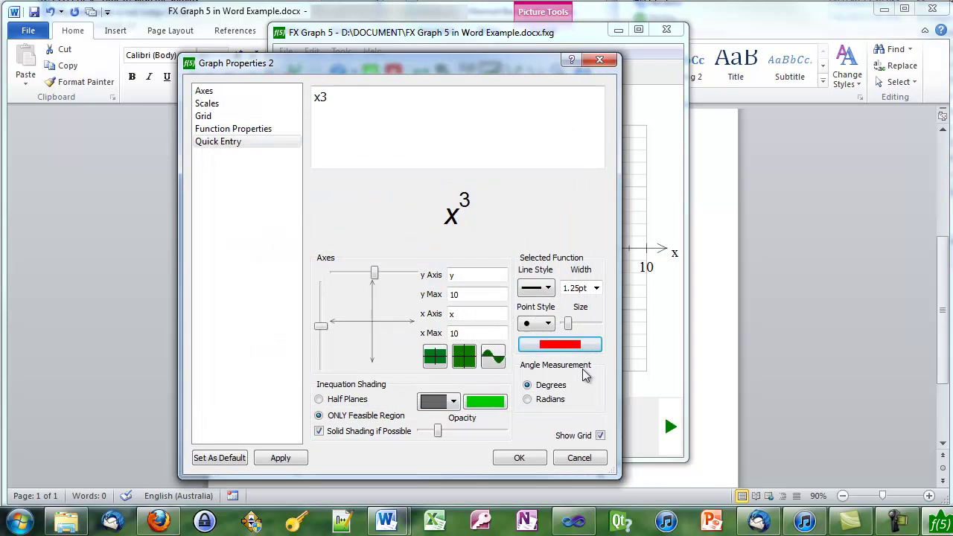
left_click(513, 458)
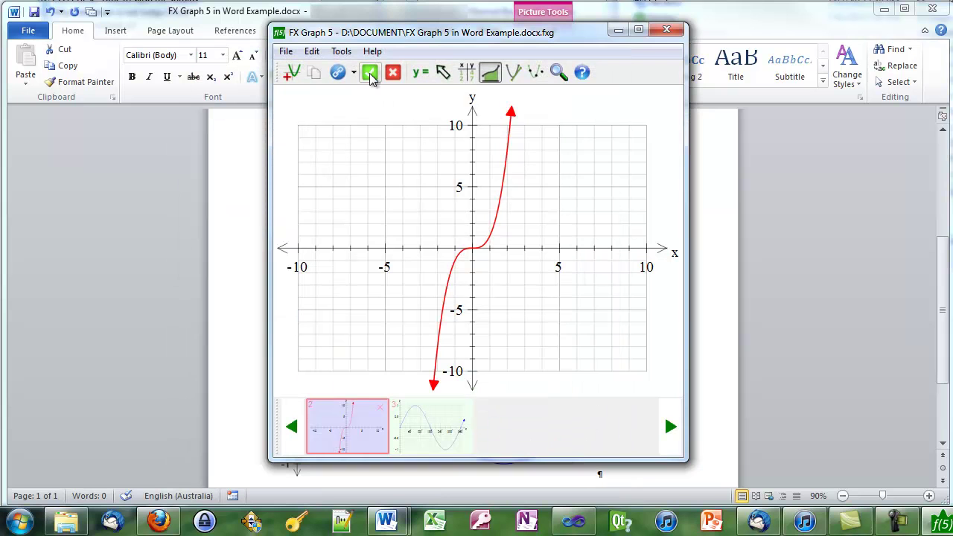
left_click(370, 72)
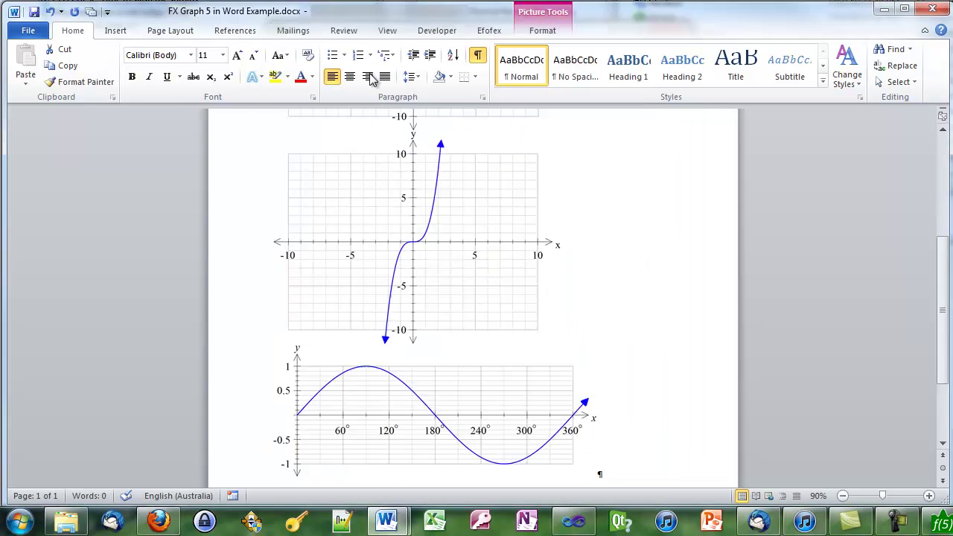
Open the sine graph in FX Graph 5 and fix a tangent/secant line on the curve
left_click(436, 396)
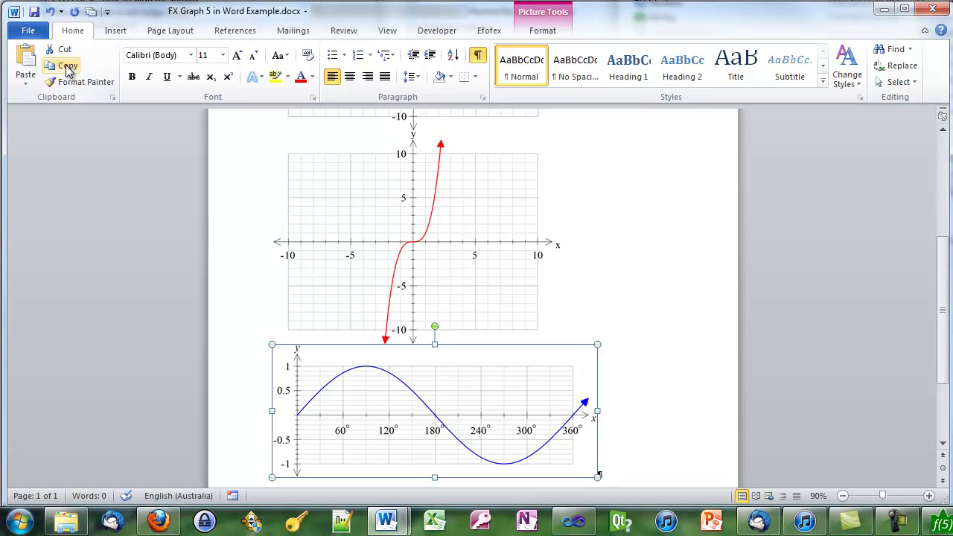
left_click(932, 527)
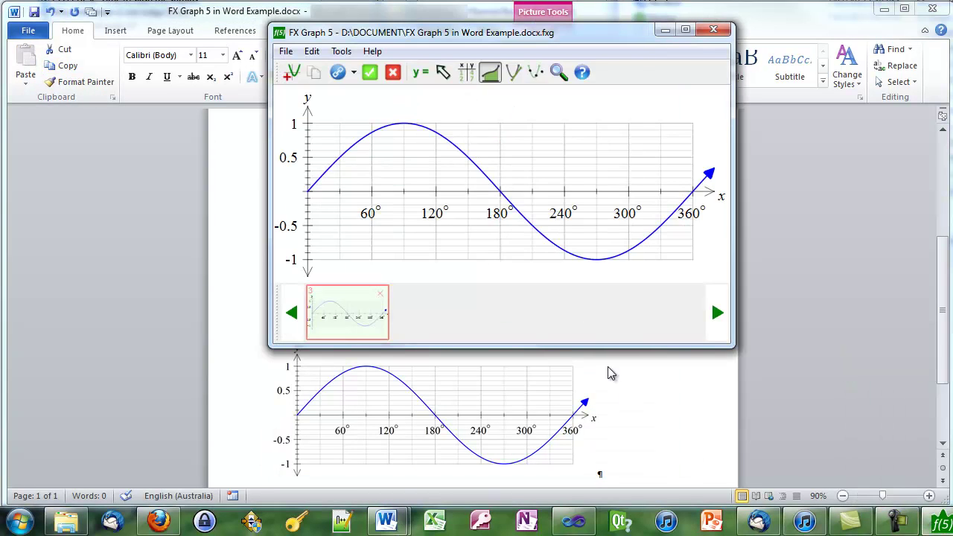
left_click(516, 75)
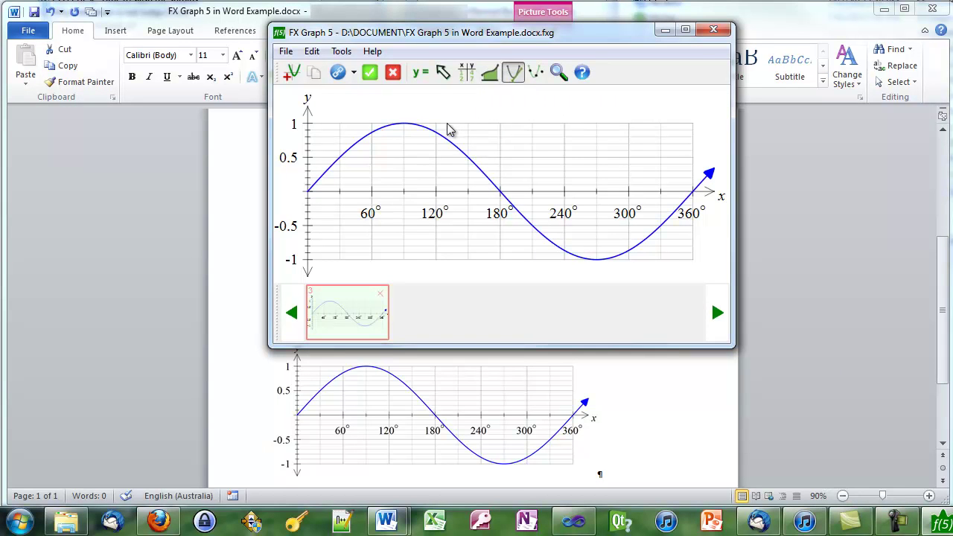
left_click(500, 193)
left_click(571, 274)
Add the difference-quotient annotation, move it above the curve, and return the graph to Word
mouse_move(460, 149)
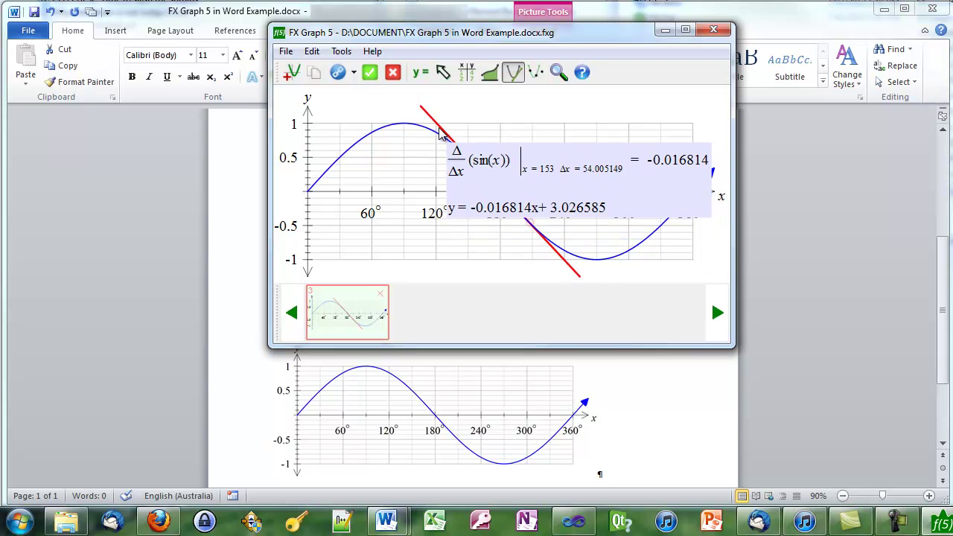
right_click(440, 133)
left_click(456, 154)
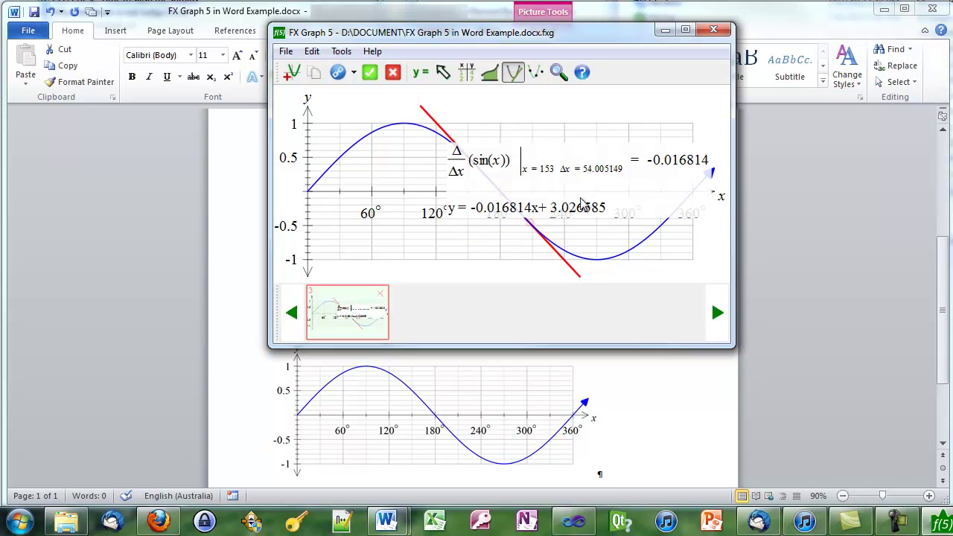
left_click_drag(570, 181, 583, 133)
left_click(438, 271)
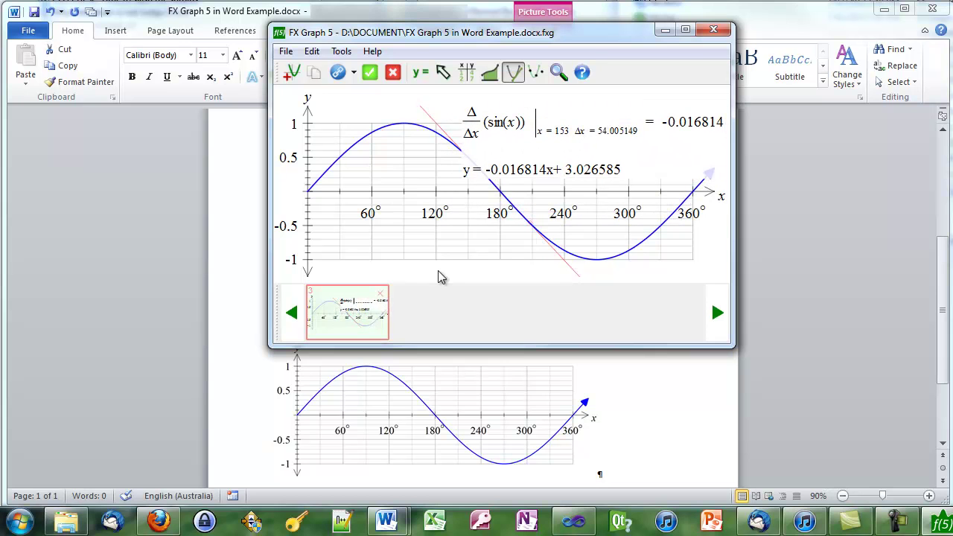
left_click(370, 72)
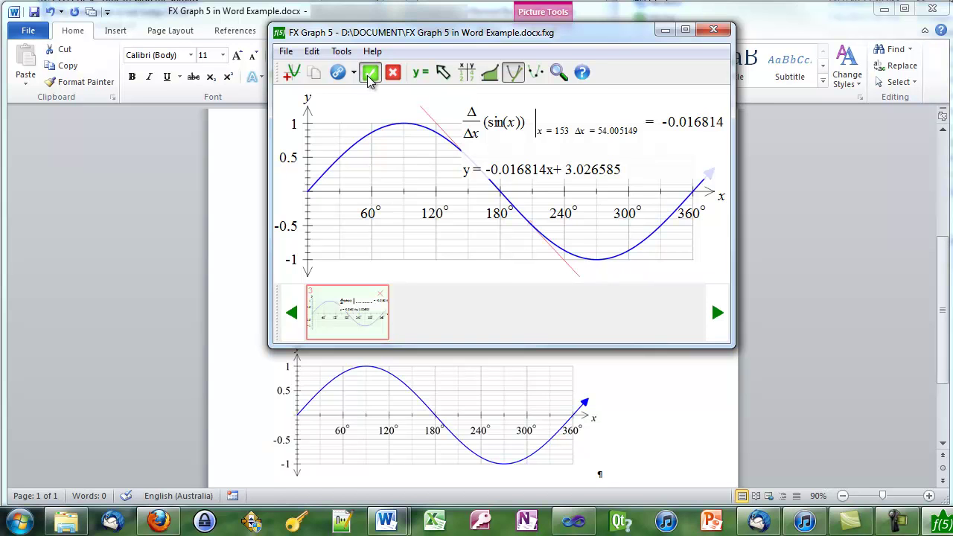